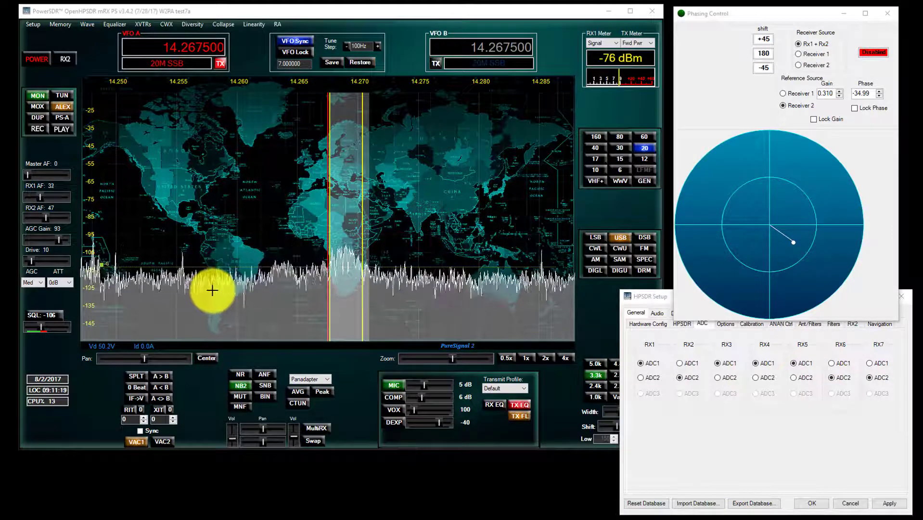
# Tune VFO A on 20m up to 14.267600 MHz
pyautogui.scroll(1, 212, 290)
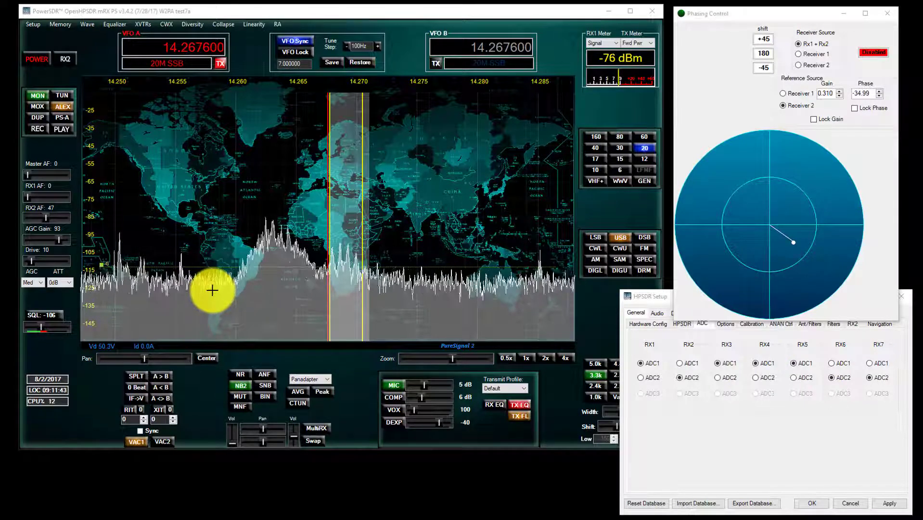
# Enable the RX2 receiver for a second panadapter and retune to 14.267500 MHz
pyautogui.click(66, 60)
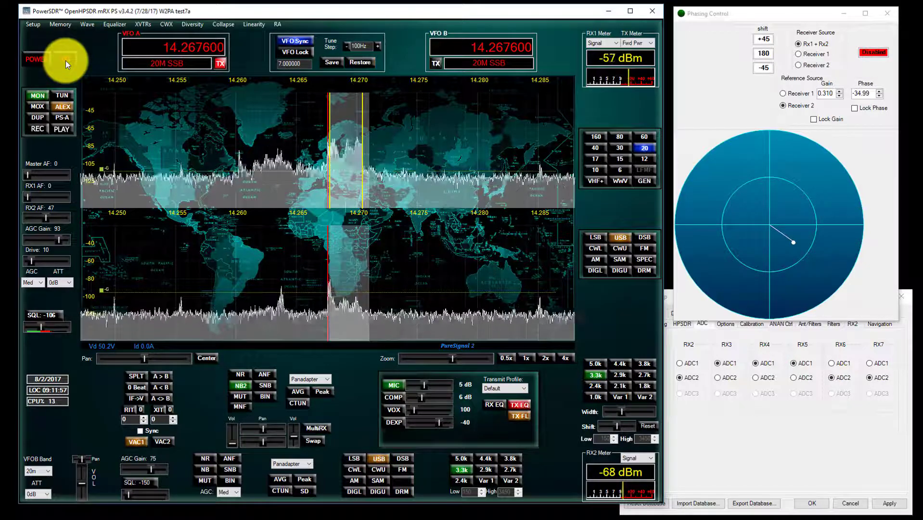
pyautogui.scroll(-1, 66, 60)
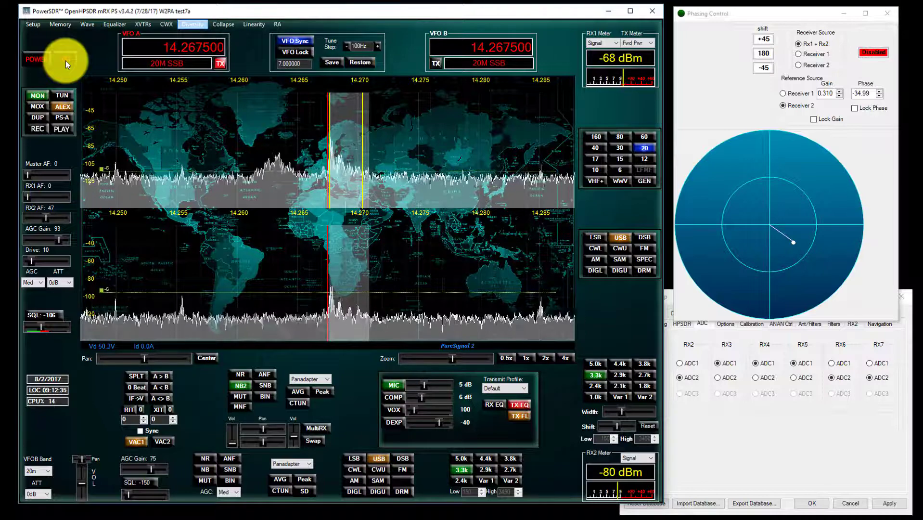
# Dismiss the Diversity menu and bring the HPSDR Setup ADC settings forward
pyautogui.press('Escape')
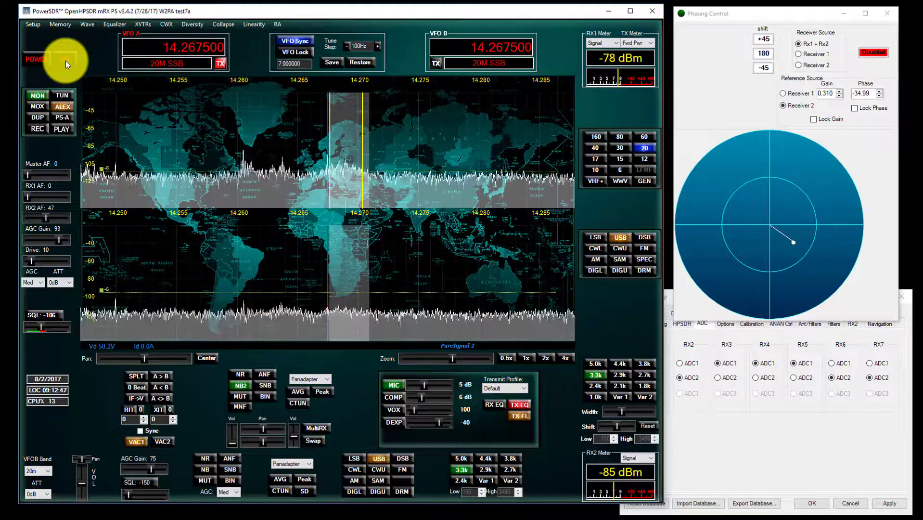
pyautogui.hotkey('alt', 'Tab')
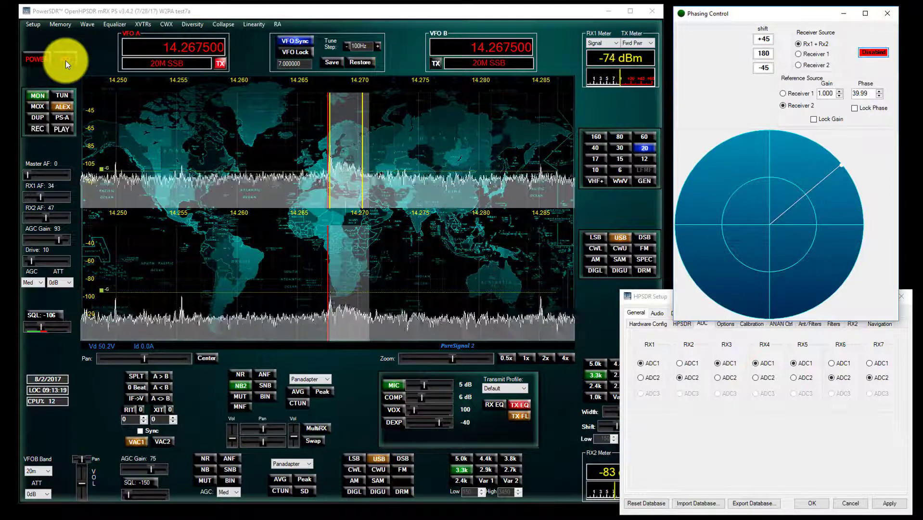
# Switch the second receiver (RX2) off
pyautogui.click(66, 61)
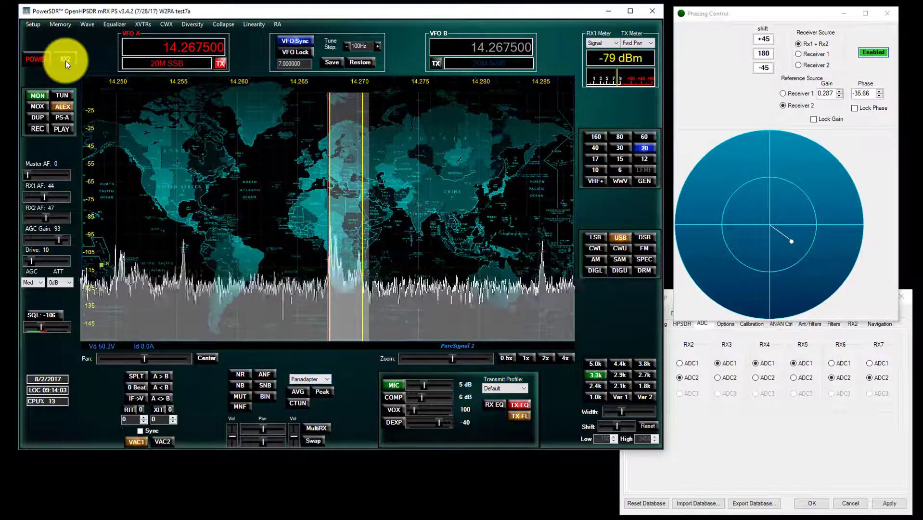
# Compare NR/NR2 and NB/NB2 modes, ending with NR and NB2 switched on
pyautogui.hotkey('ctrl', 'n')
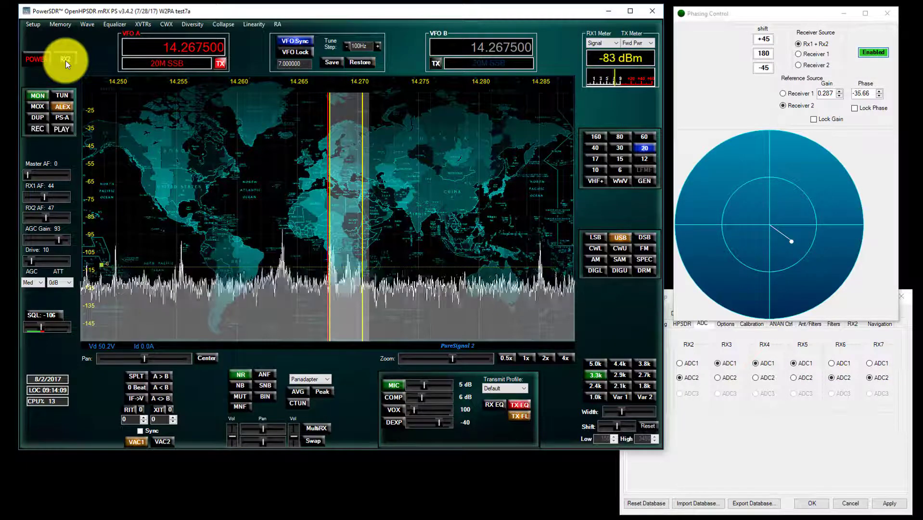
pyautogui.hotkey('ctrl', 'n')
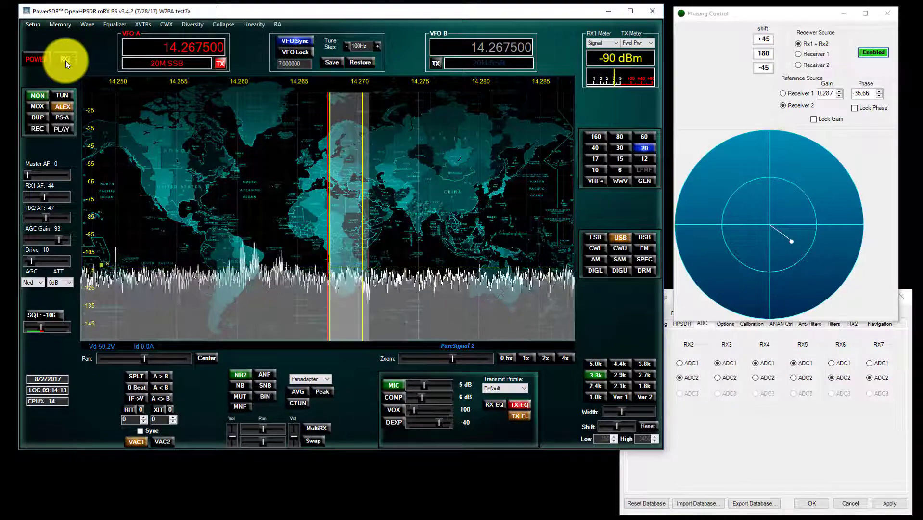
pyautogui.hotkey('ctrl', 'b')
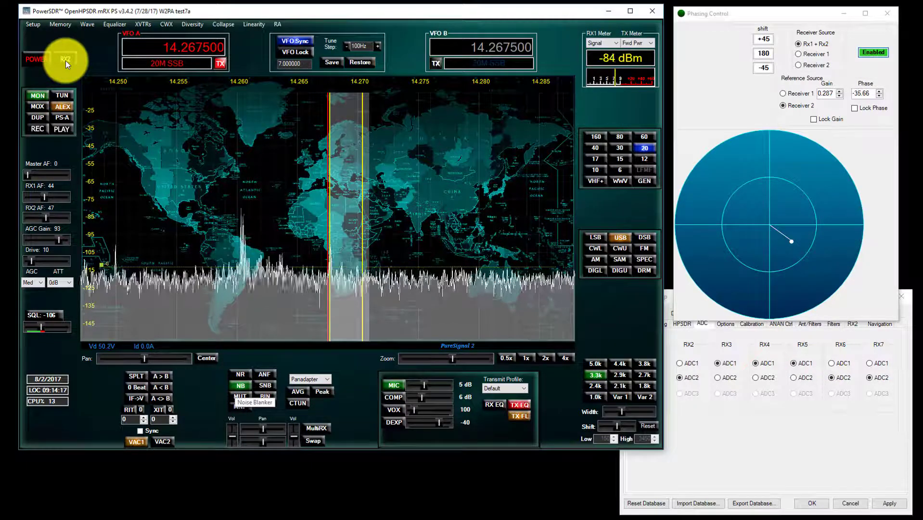
pyautogui.click(240, 386)
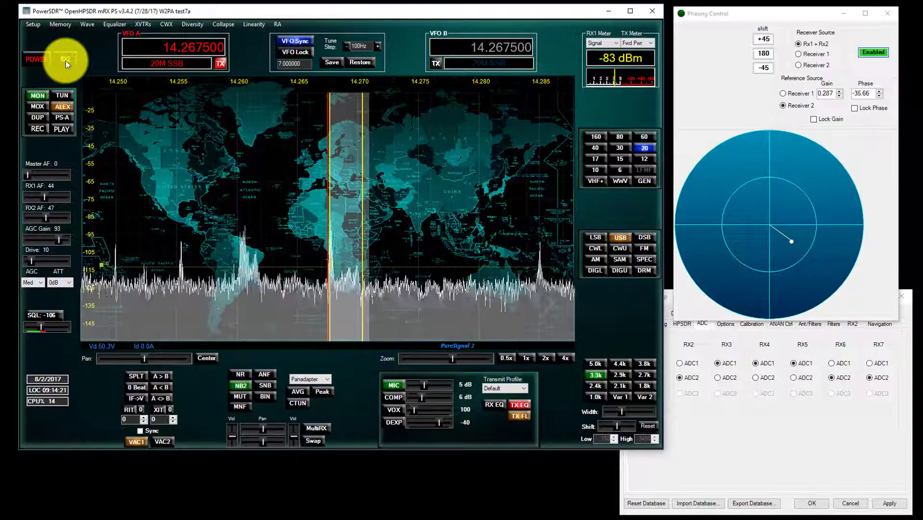
pyautogui.click(240, 374)
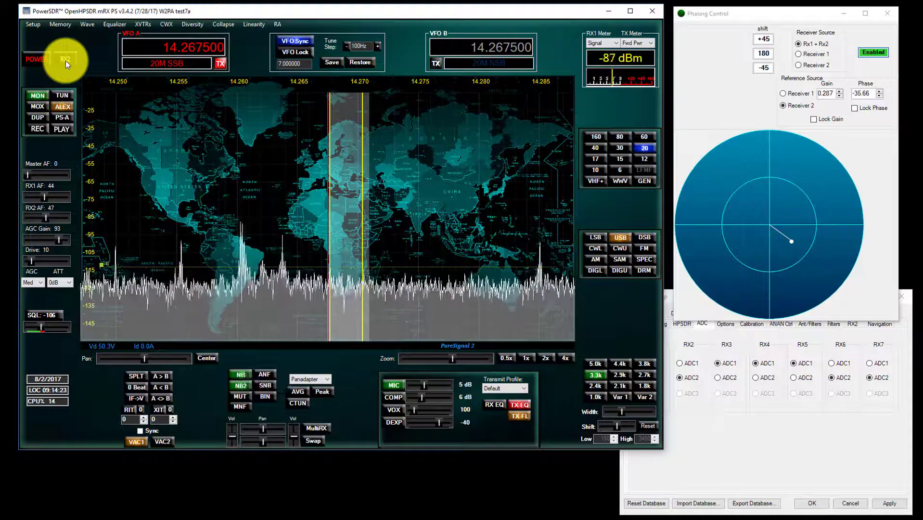